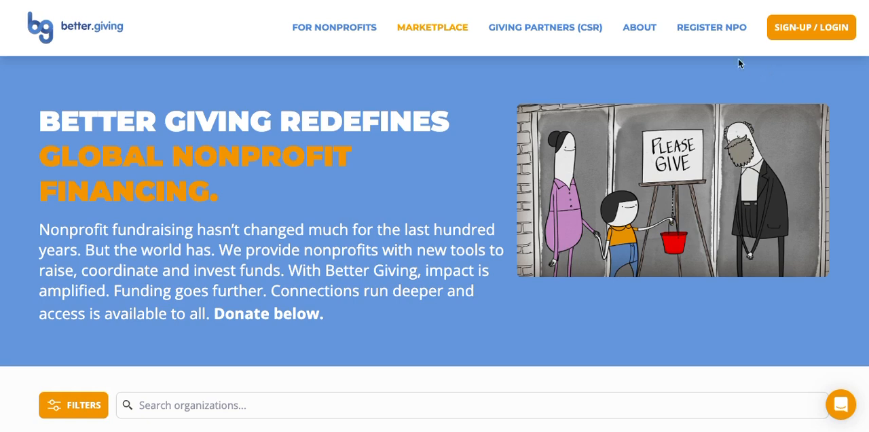
Create a new personal user account with first name, last name, email, and a matching password and confirmation
click(705, 34)
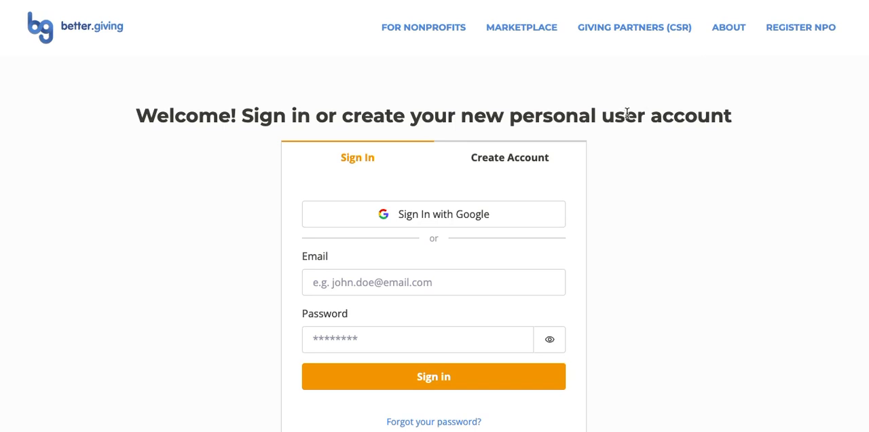
click(521, 161)
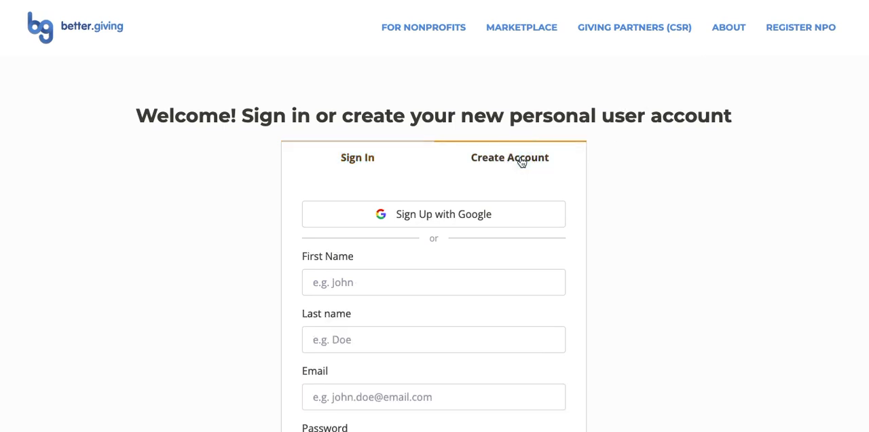
click(403, 169)
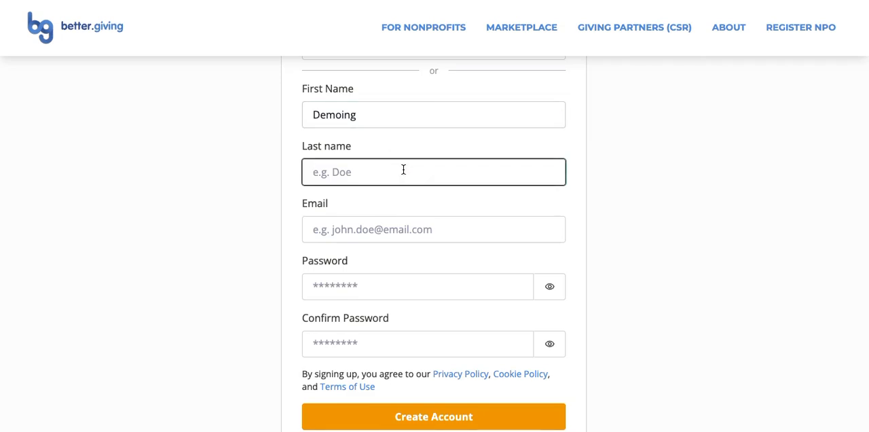
text(Demo)
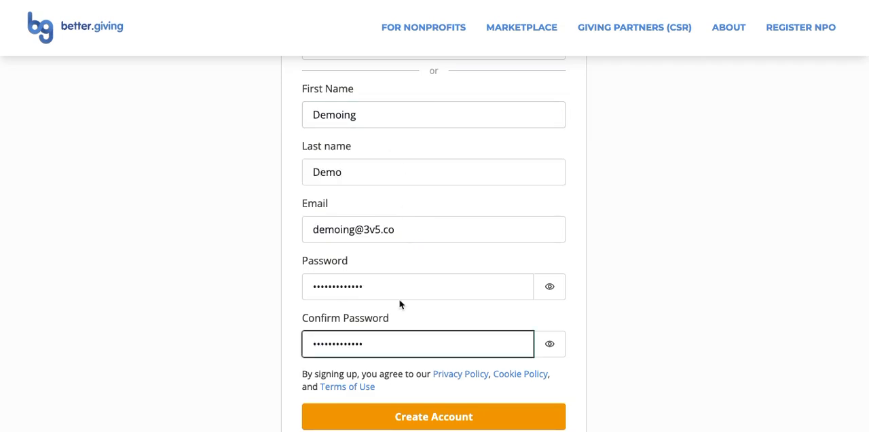
scroll(400, 298, down, 1)
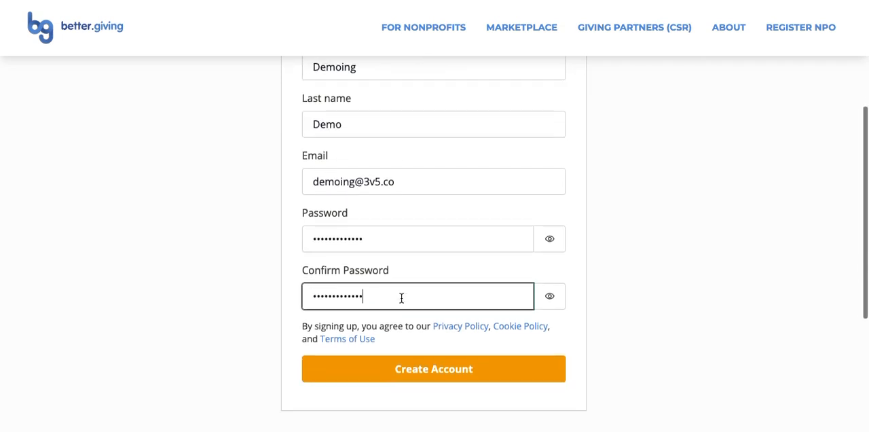
click(408, 366)
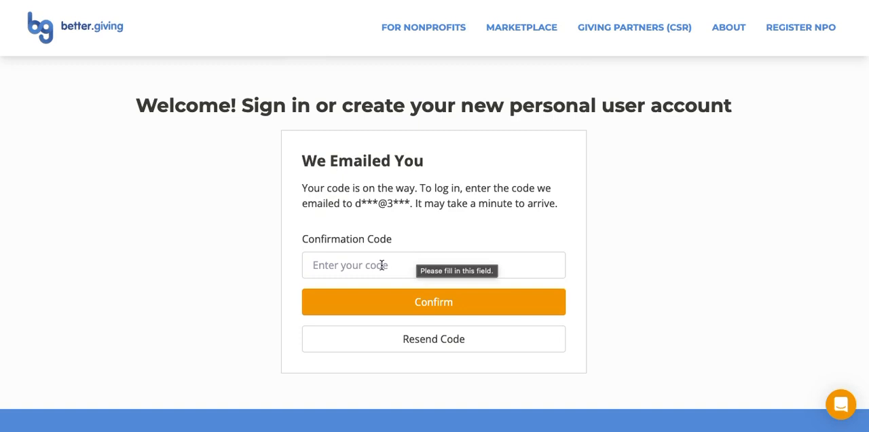
Enter the emailed confirmation code and confirm the new account
click(381, 265)
key(ctrl+v)
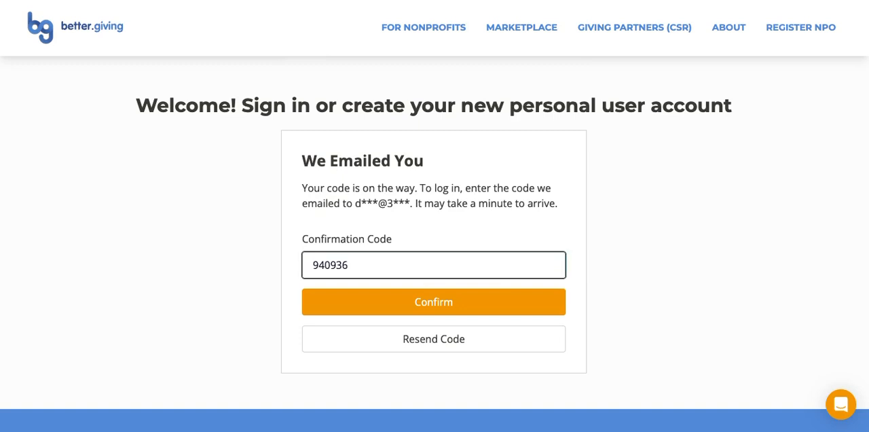
click(427, 303)
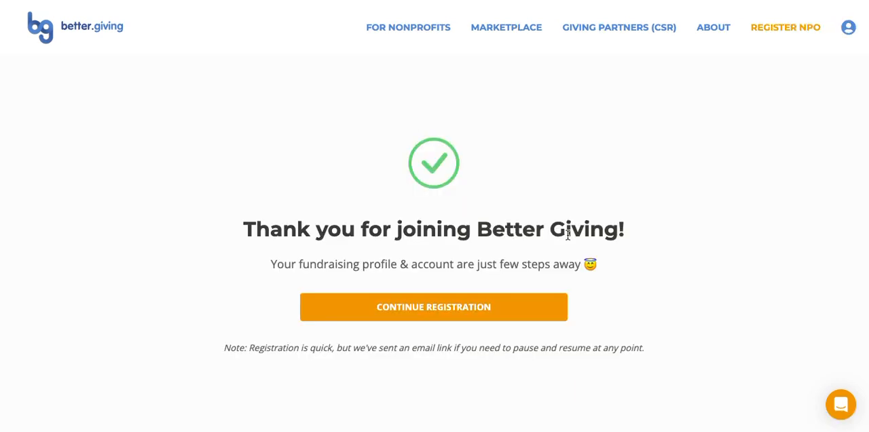
Continue the nonprofit registration and submit the contact details with organization name, role Secretary, referral source Facebook and goal "to raise funds"
click(848, 31)
click(443, 315)
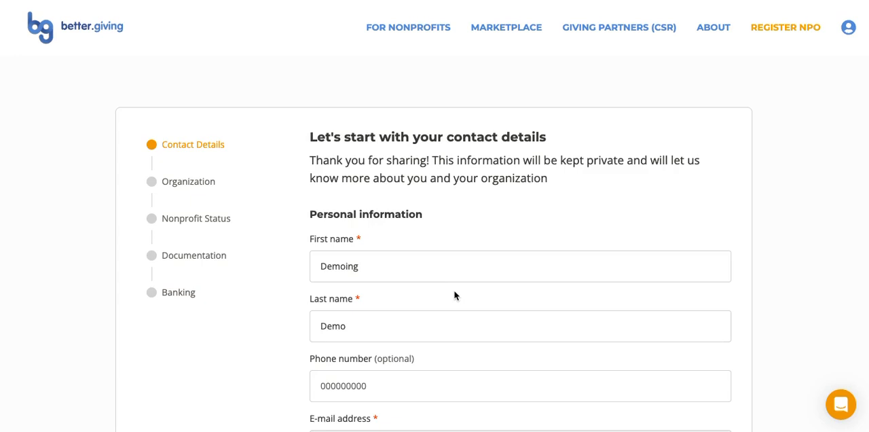
scroll(422, 266, down, 5)
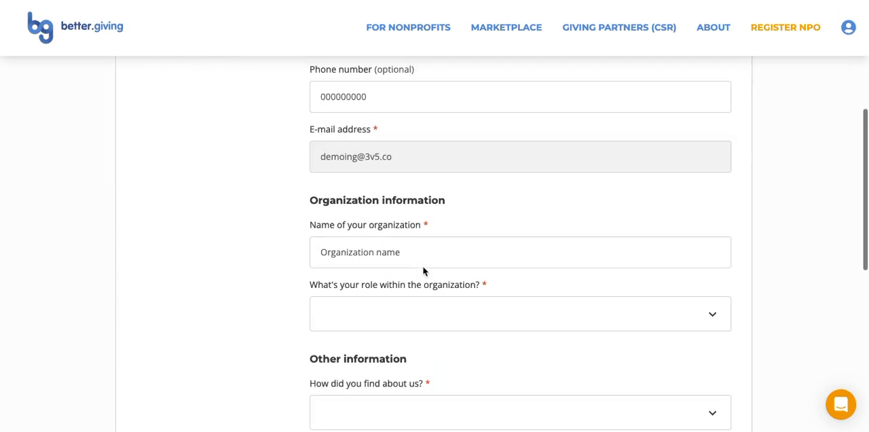
scroll(422, 268, down, 1)
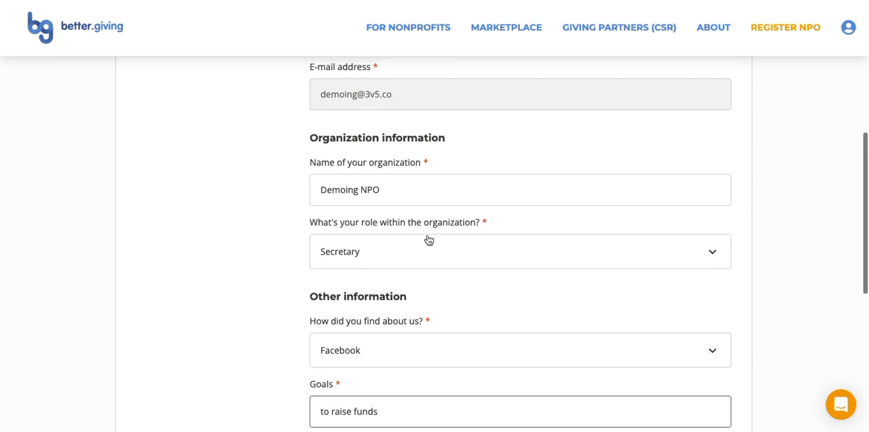
scroll(428, 240, down, 3)
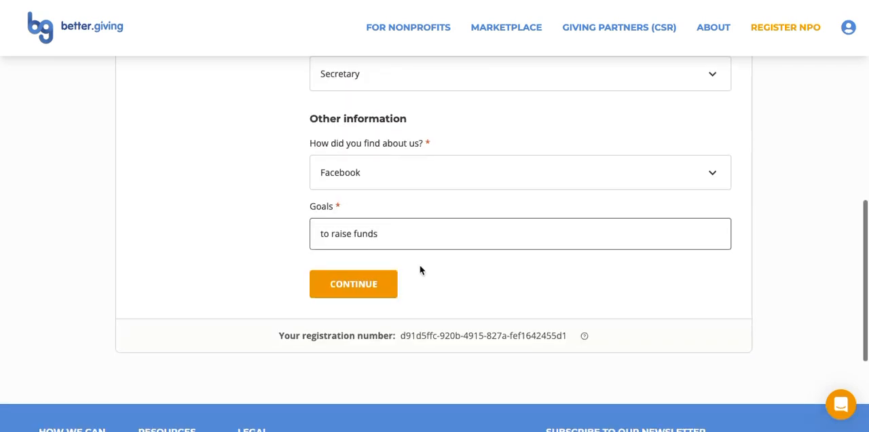
click(373, 290)
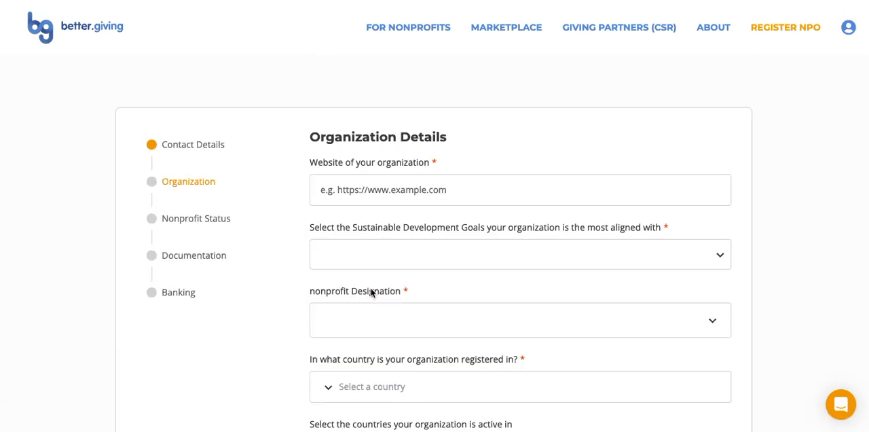
scroll(390, 278, down, 10)
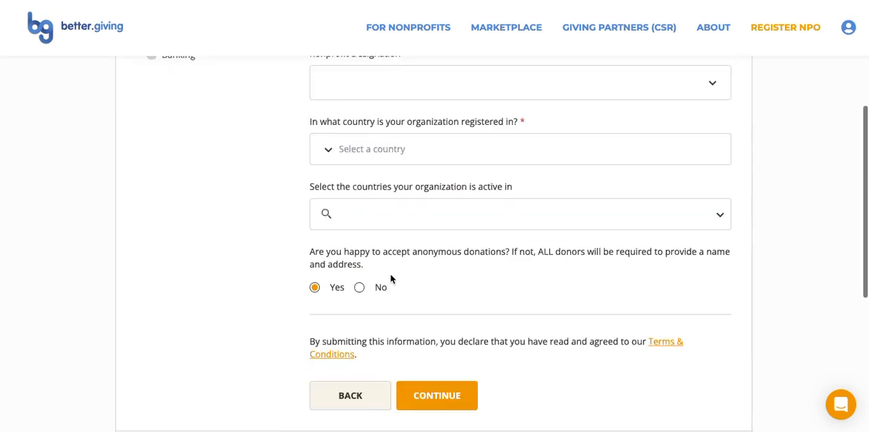
scroll(389, 274, up, 3)
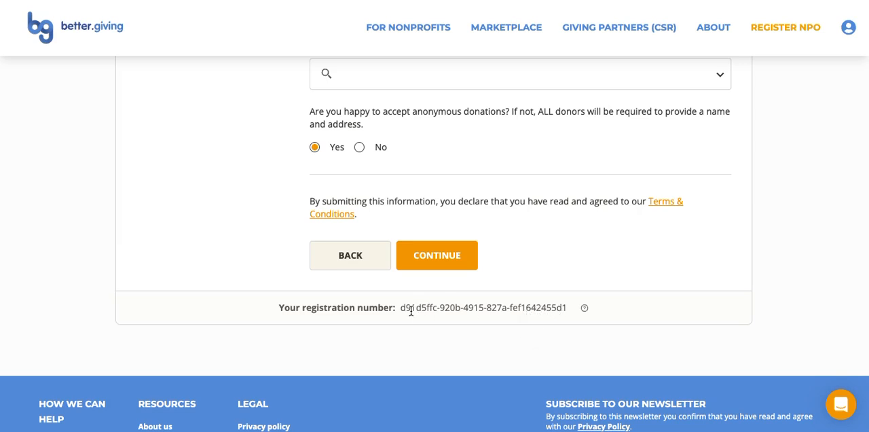
scroll(454, 308, up, 5)
click(362, 120)
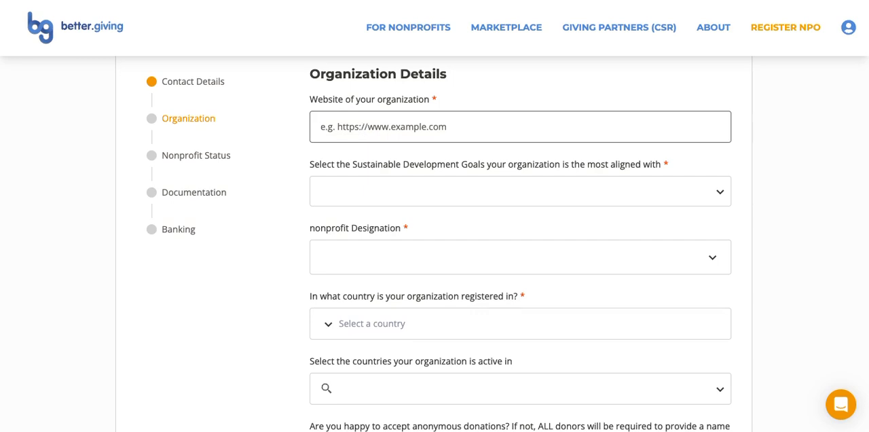
text(https://thisdemowesbsotemnponptreal.com)
scroll(364, 196, down, 1)
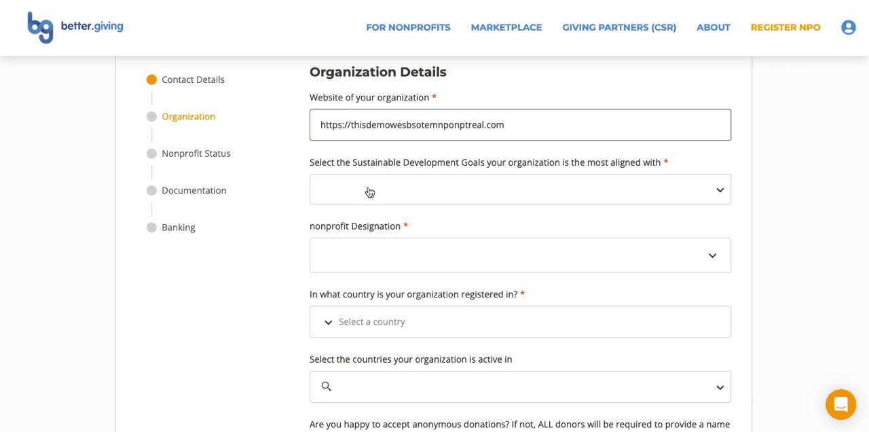
Choose Sustainable Development Goals 2 (Zero Hunger), 7 and 13 (Climate Action), and set the nonprofit designation to Charity
click(369, 192)
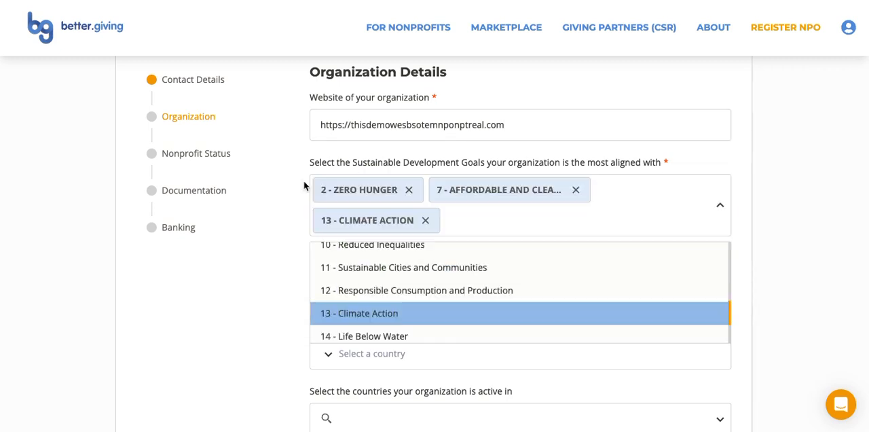
click(285, 211)
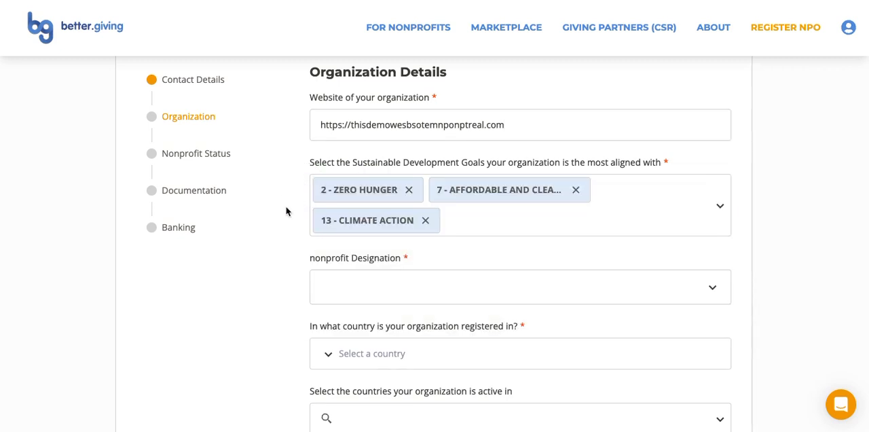
scroll(286, 211, down, 3)
click(360, 160)
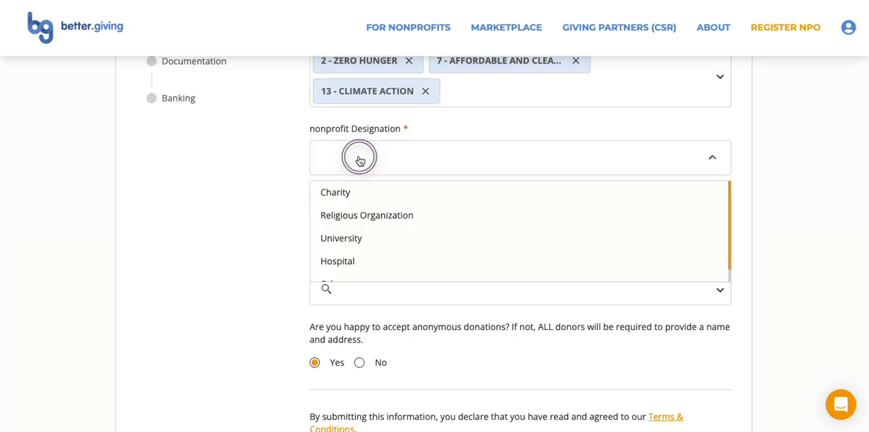
click(338, 192)
Set the organization's country of registration to United Kingdom
scroll(296, 182, down, 2)
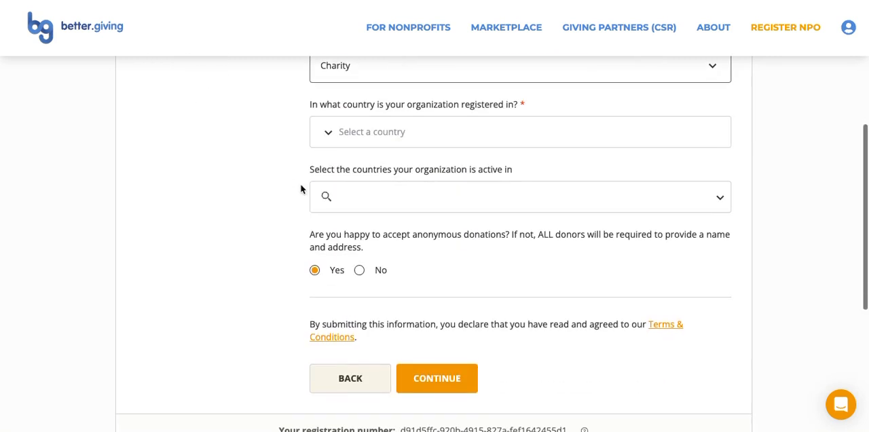
click(394, 133)
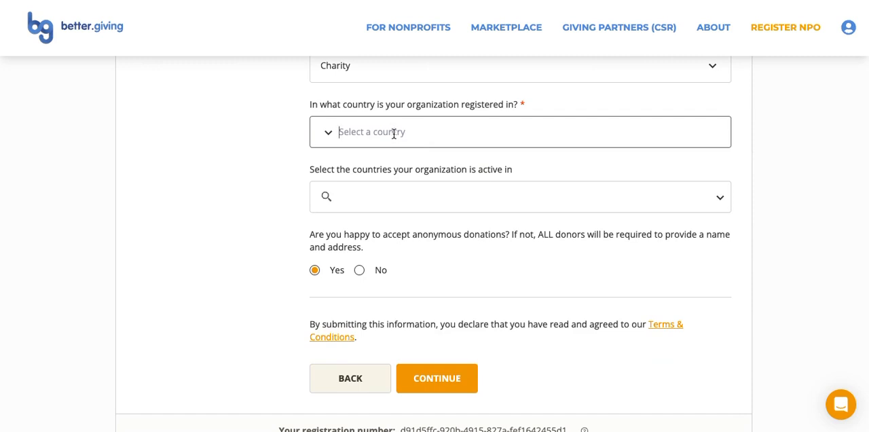
text(united king)
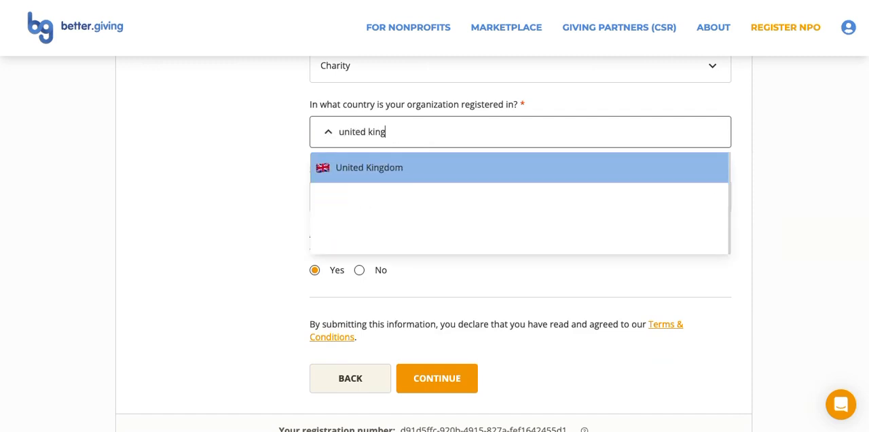
click(396, 167)
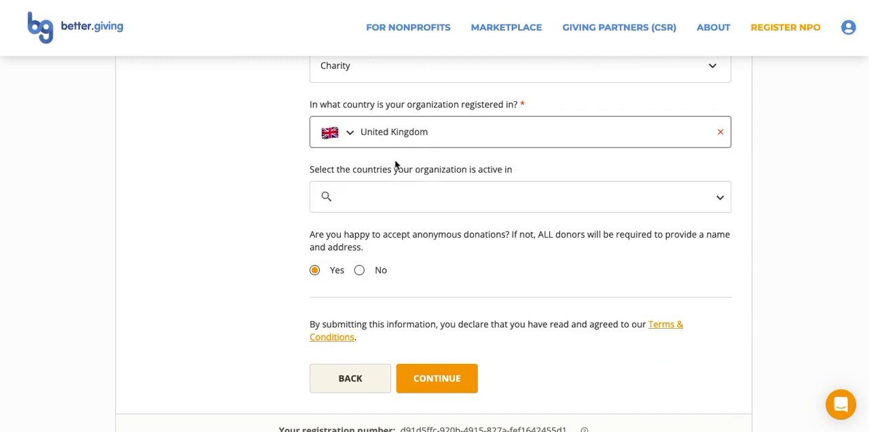
Add Albania, Chad and Dominica as active countries, and proceed past the fiscal sponsorship notice to the documentation stage
click(392, 196)
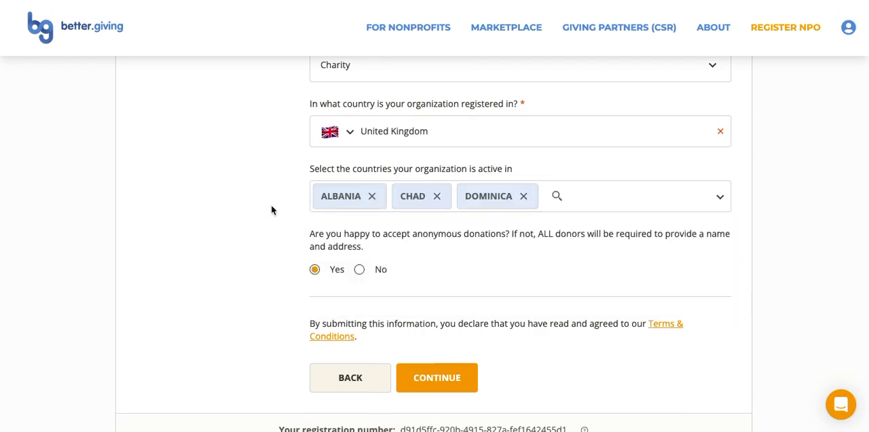
scroll(272, 207, down, 3)
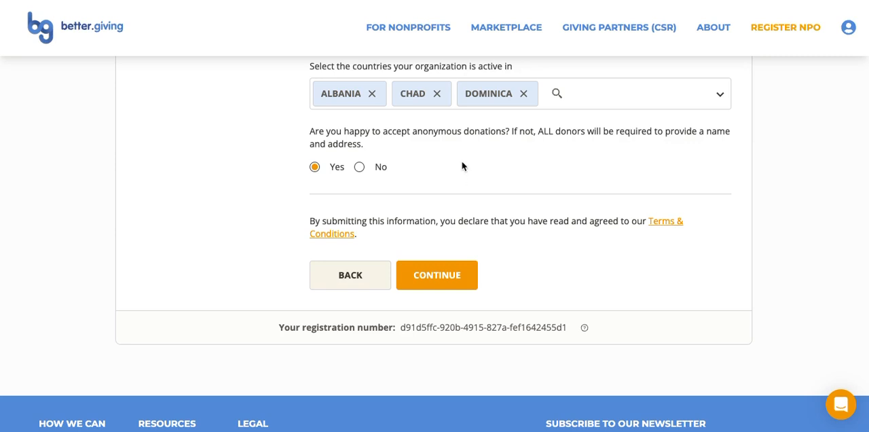
click(441, 282)
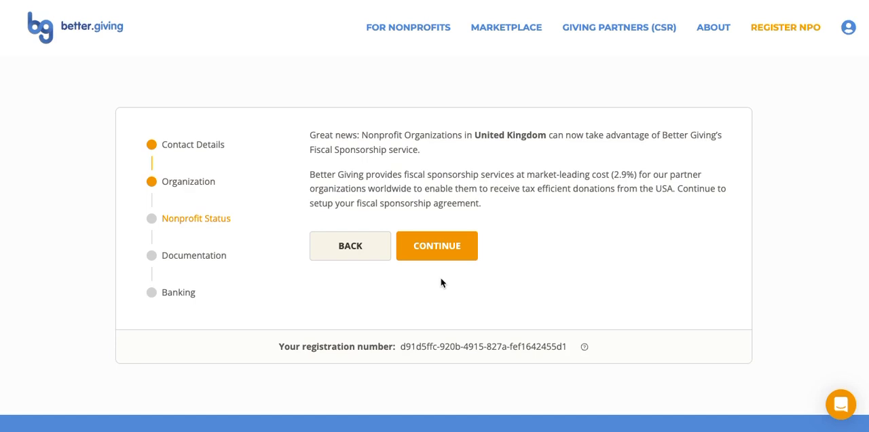
click(433, 247)
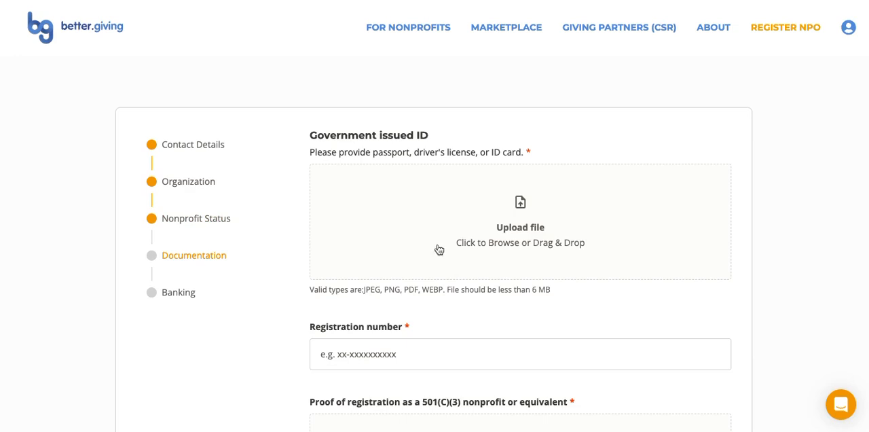
Upload "Screenshot 2024-01-08 at 13.27.36.png" as the government issued ID and fill in the organization's registration number
click(515, 232)
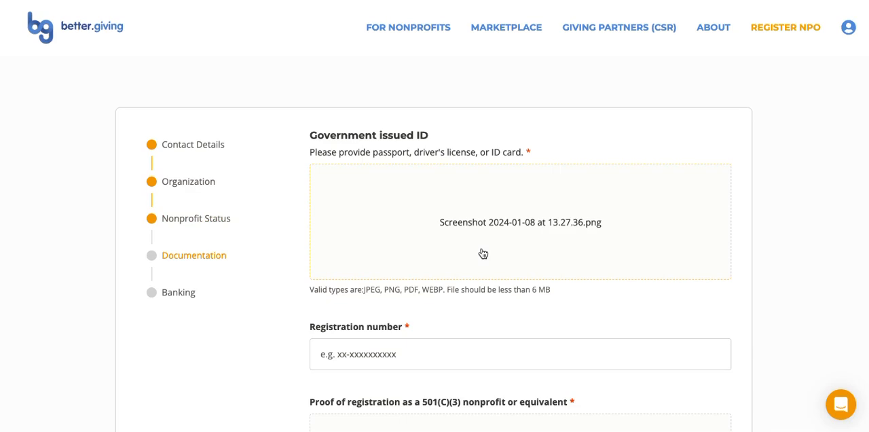
scroll(482, 253, down, 2)
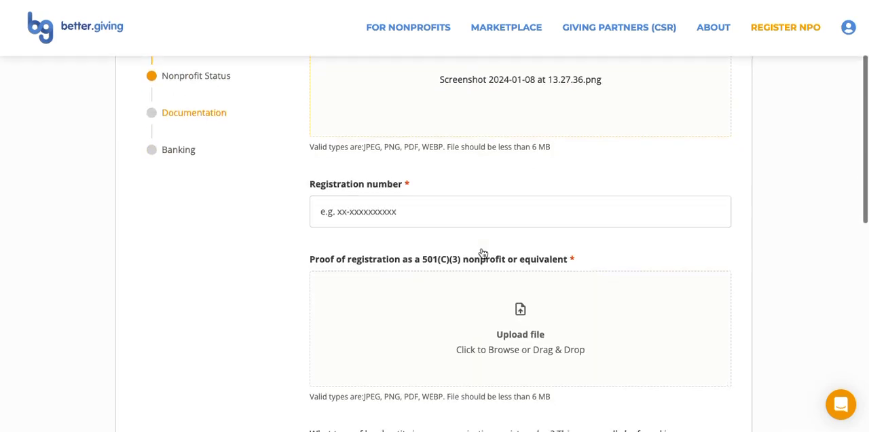
click(378, 210)
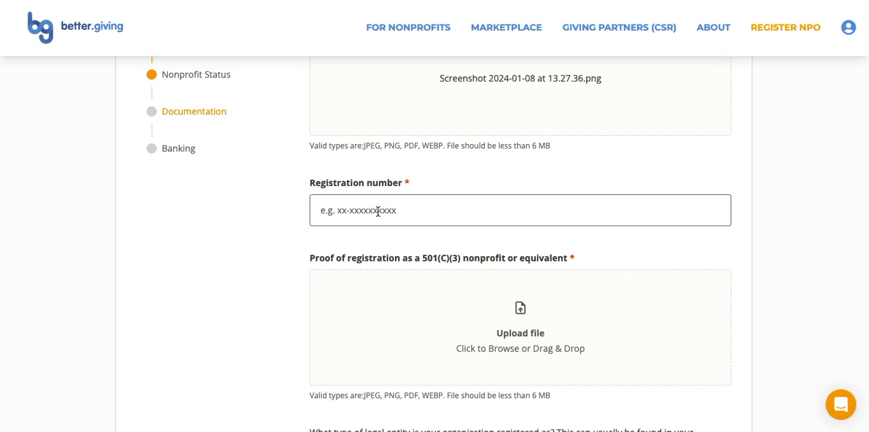
text(ab)
text(d-123456789)
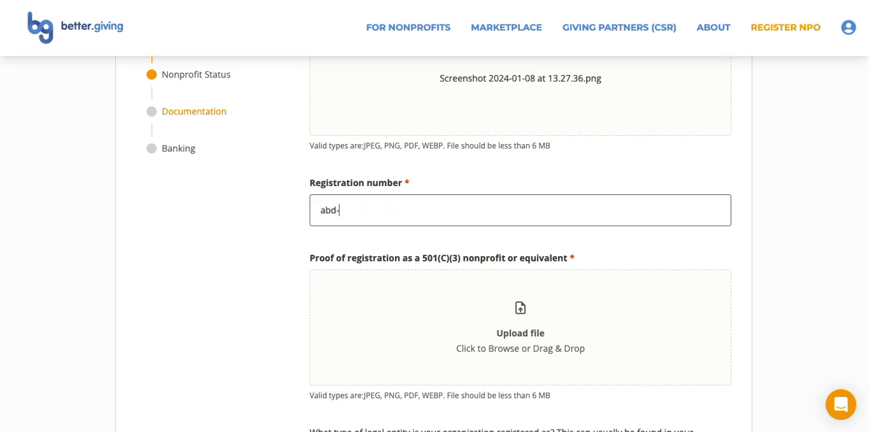
Upload Vertical_Blue.png as proof of nonprofit registration and enter "limited company" as the legal entity type
scroll(366, 242, down, 2)
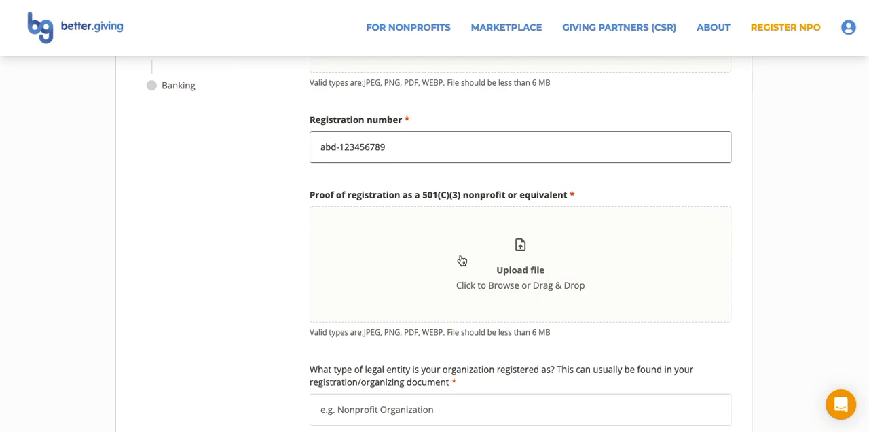
click(520, 273)
scroll(489, 281, down, 5)
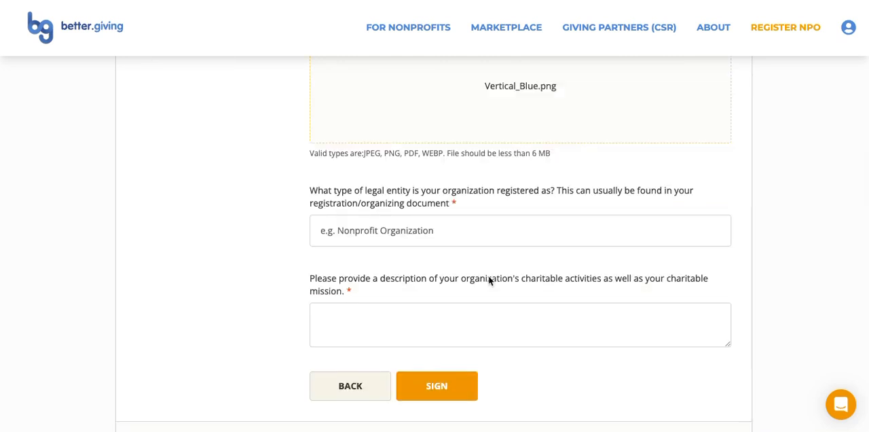
click(420, 175)
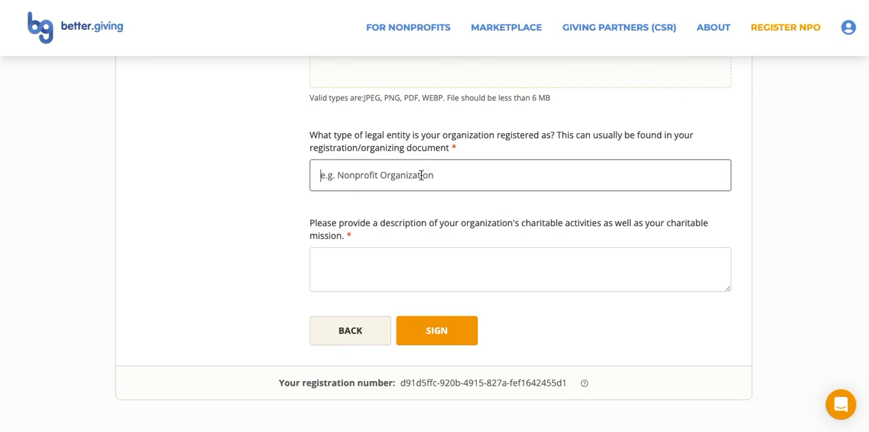
text(limited company)
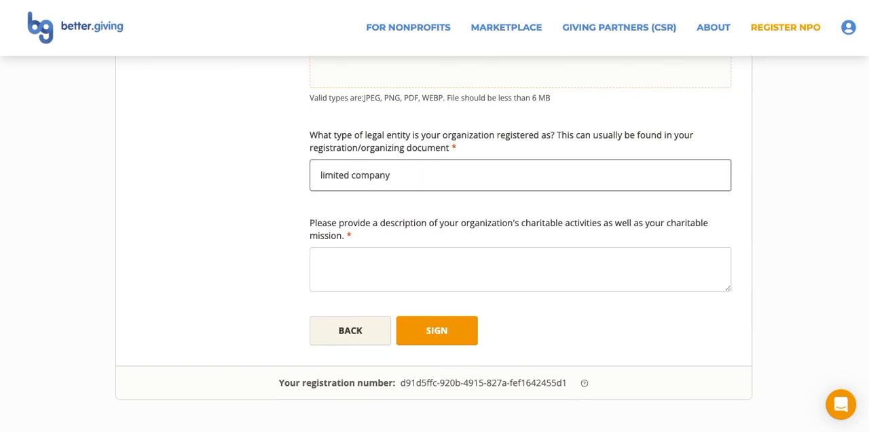
scroll(420, 178, down, 1)
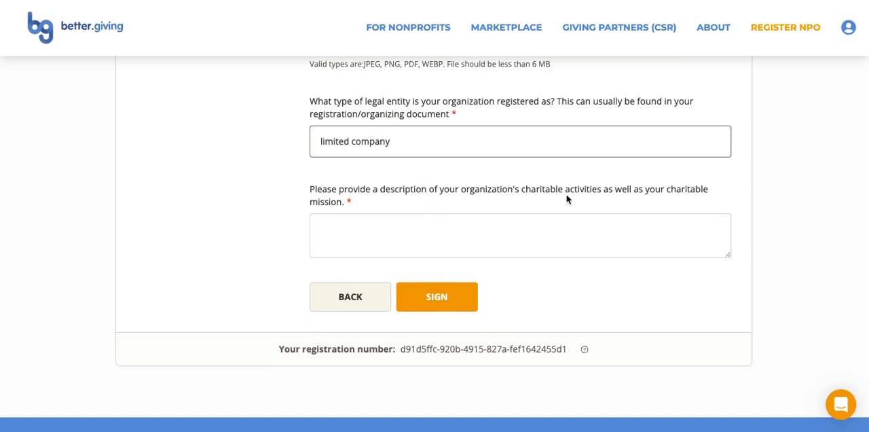
Paste the "From all of us: thanks a lot for registering to Better Giving" text as the charitable activities and mission description, and proceed to signing
click(404, 236)
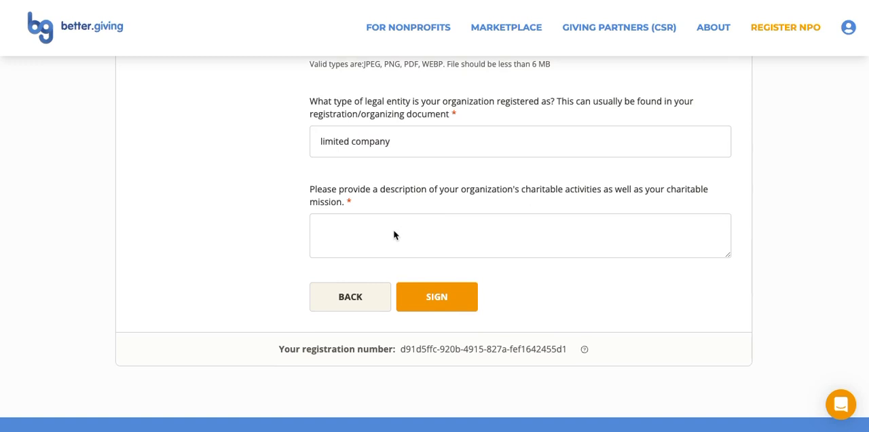
click(387, 227)
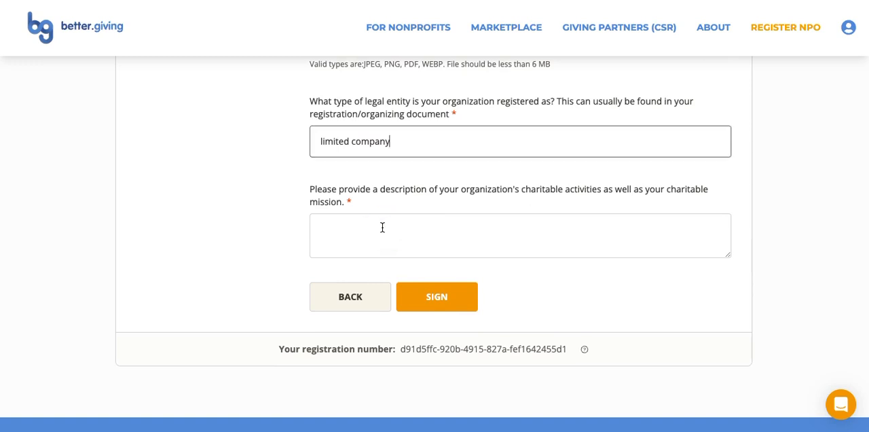
click(382, 227)
text(From all of us: thanks a lot for registering to Better Giving. We are one step closer to providing your organization with more reliable funding, and nothing could make us happier.)
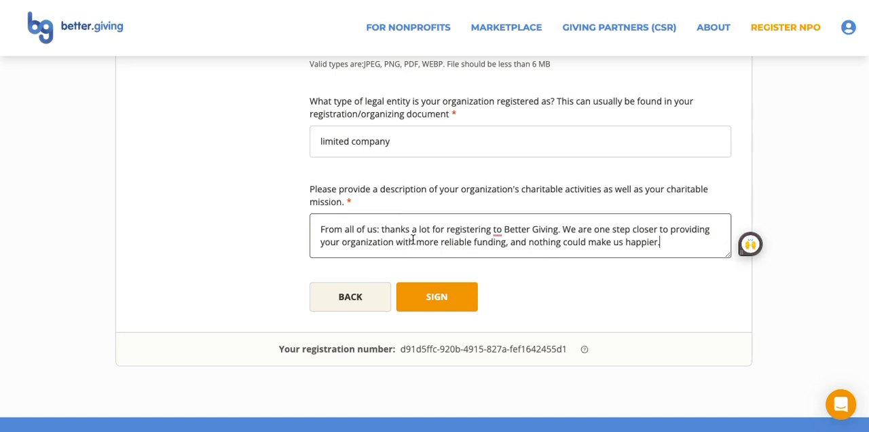
click(426, 300)
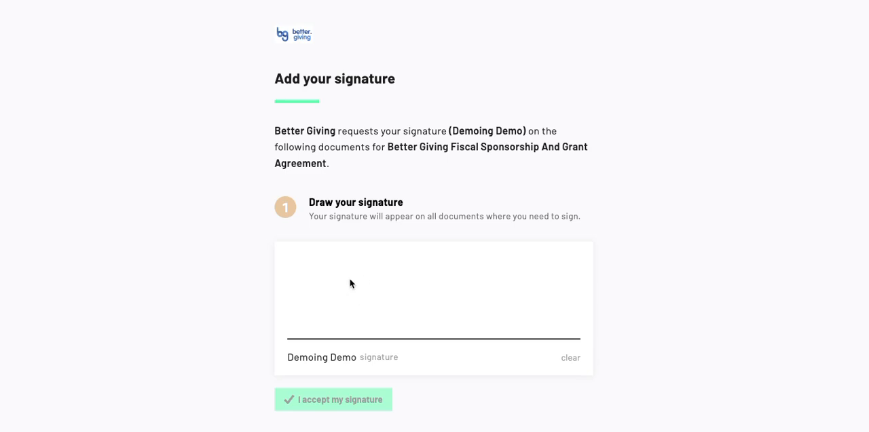
Draw and accept a handwritten signature for the fiscal sponsorship agreement, and consent to using electronic signatures
mouse_move(340, 276)
mouse_down()
mouse_move(328, 292)
mouse_move(555, 273)
mouse_up()
scroll(611, 243, down, 1)
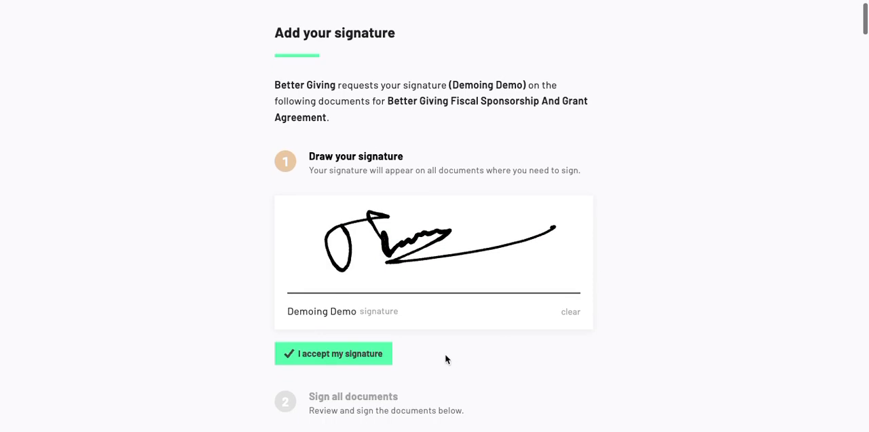
click(341, 358)
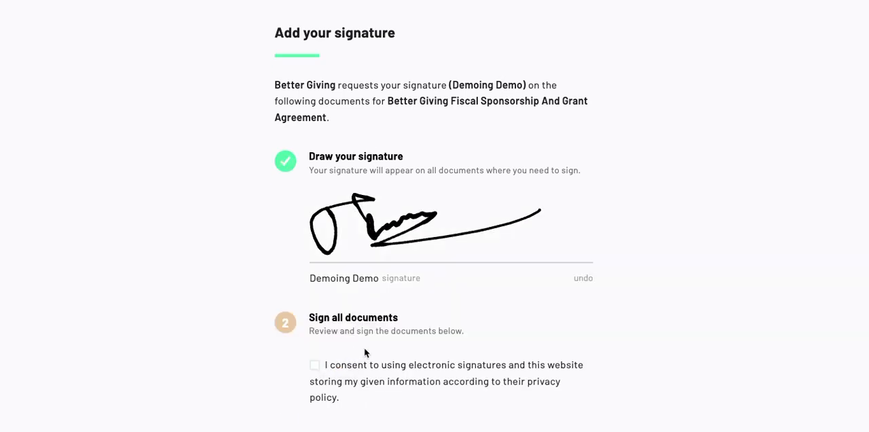
scroll(364, 348, down, 3)
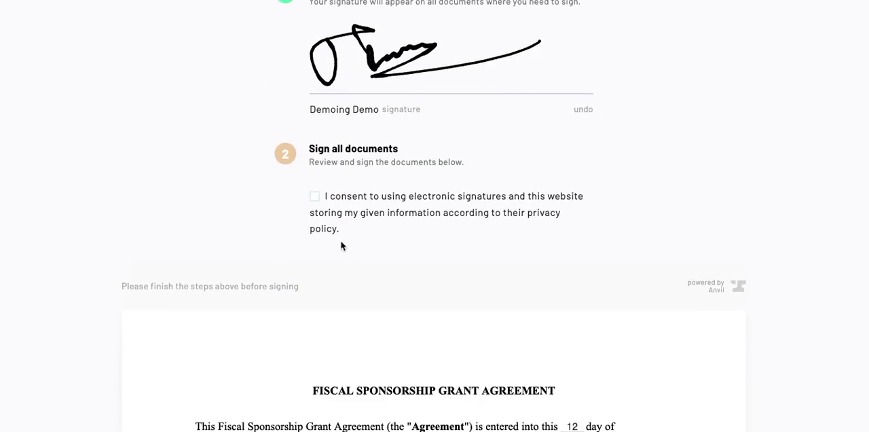
click(364, 201)
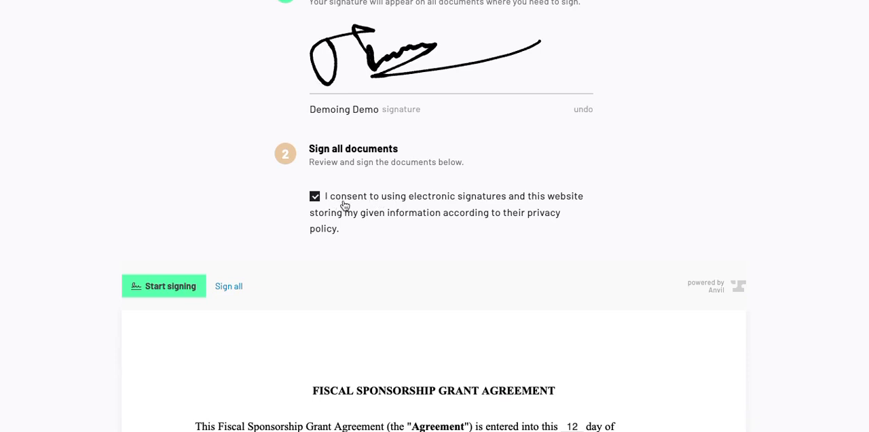
Review the Fiscal Sponsorship Grant Agreement and insert the signature in its grantee field
scroll(364, 203, down, 3)
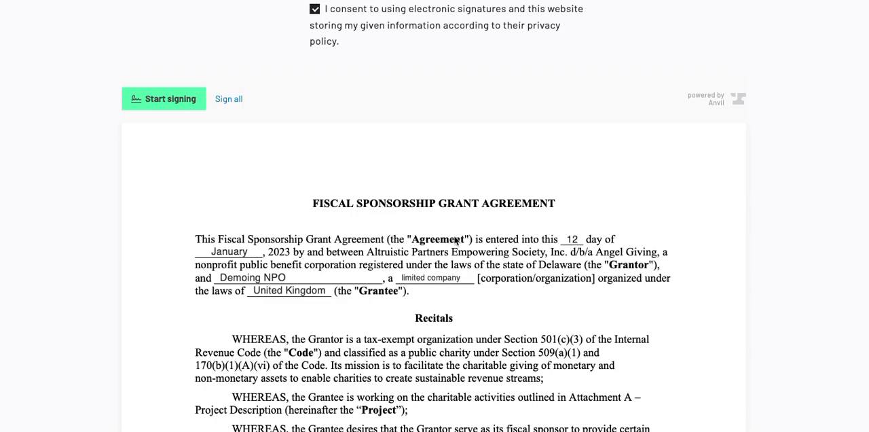
scroll(456, 238, down, 5)
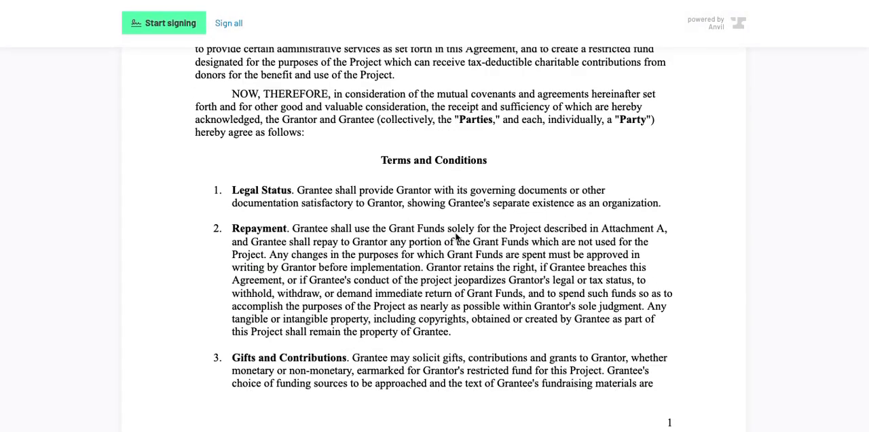
scroll(456, 236, up, 7)
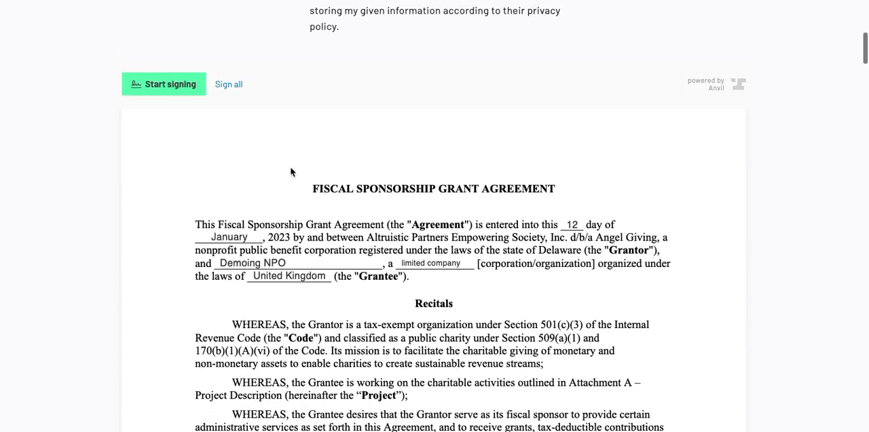
click(166, 84)
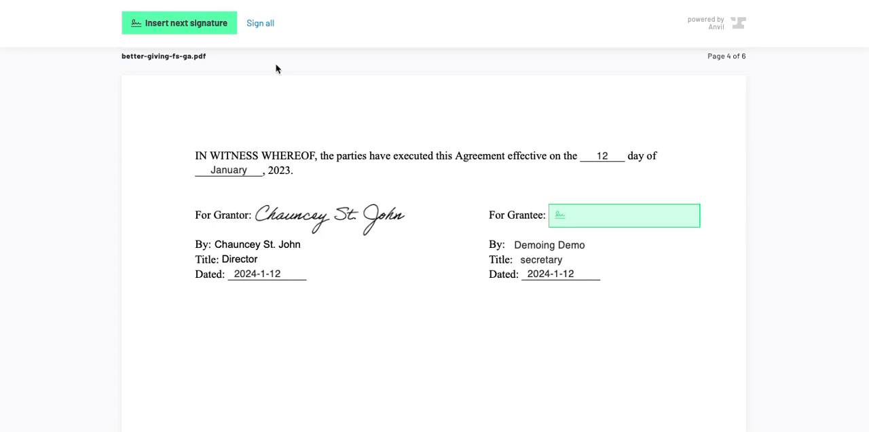
click(200, 26)
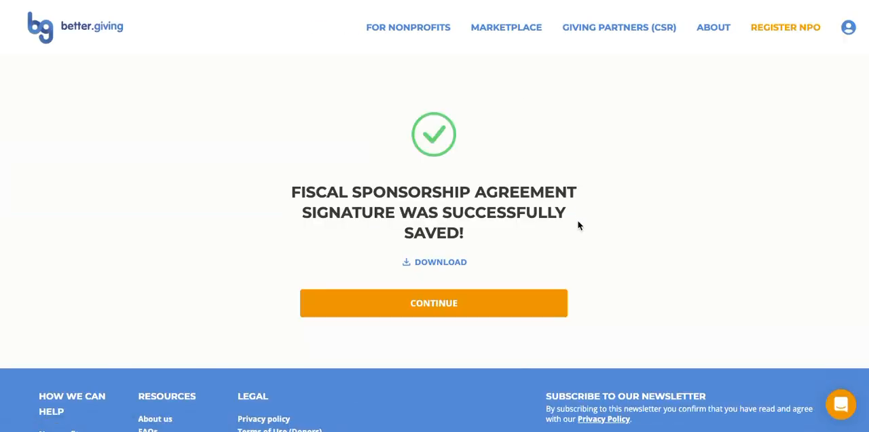
Download the signed fiscal sponsorship agreement and continue to the banking stage
click(445, 270)
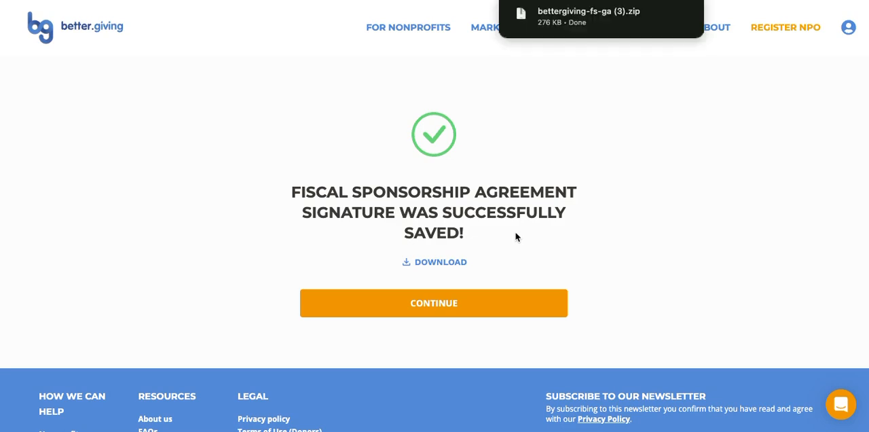
click(432, 305)
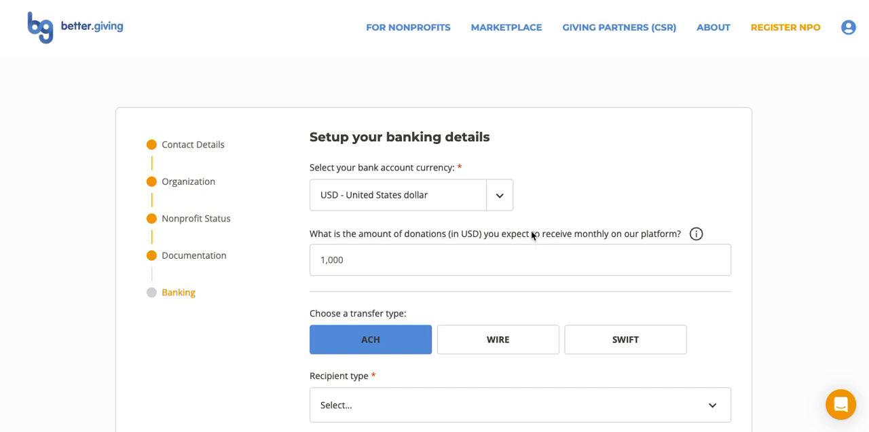
Set the bank account currency to GBP - British pound and the expected monthly donations to 5000 USD
click(430, 194)
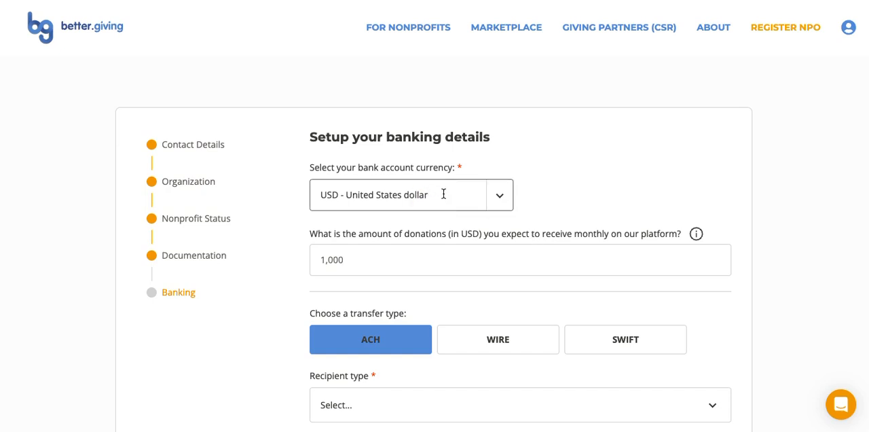
click(497, 198)
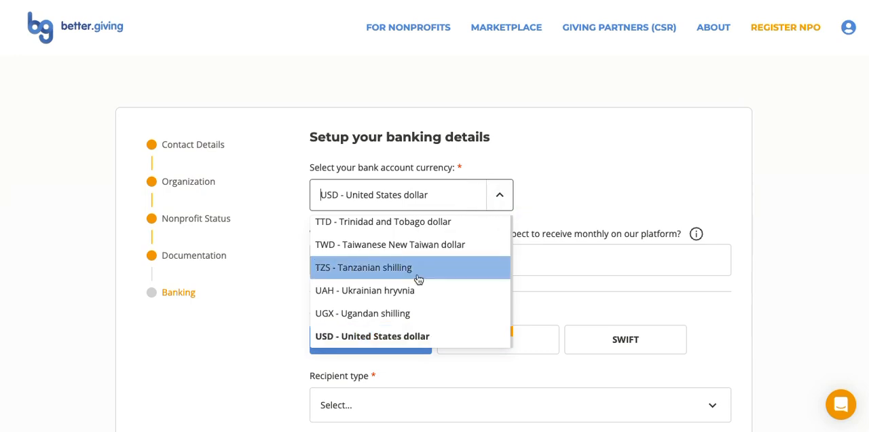
scroll(416, 279, up, 20)
scroll(418, 281, down, 2)
click(388, 260)
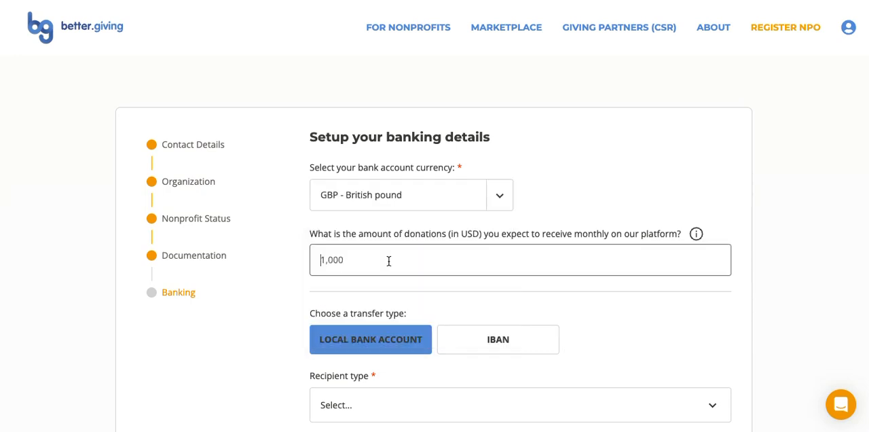
text(5000)
Set the recipient type to Business for the local bank account transfer
scroll(501, 252, down, 2)
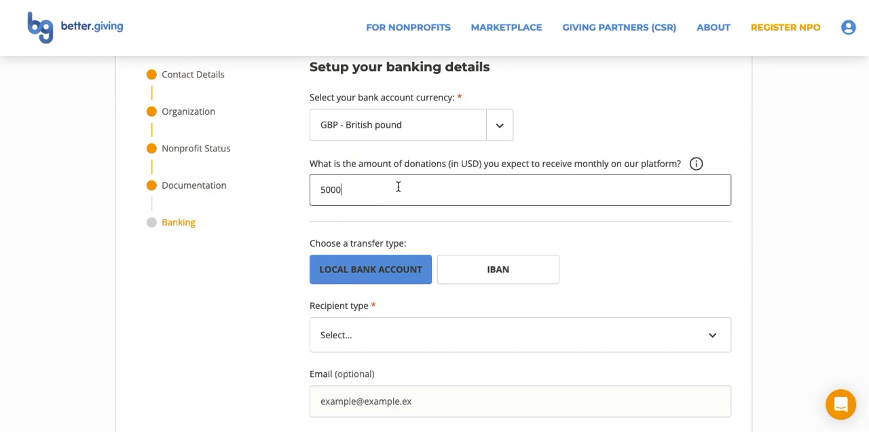
scroll(398, 186, down, 4)
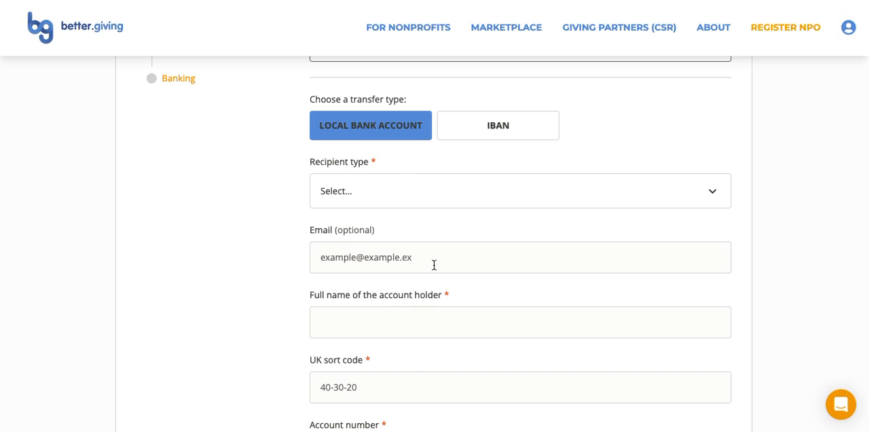
click(366, 194)
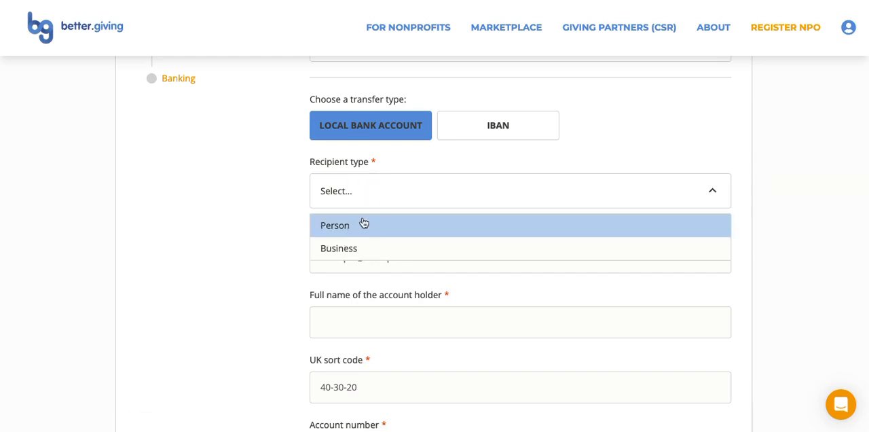
click(347, 248)
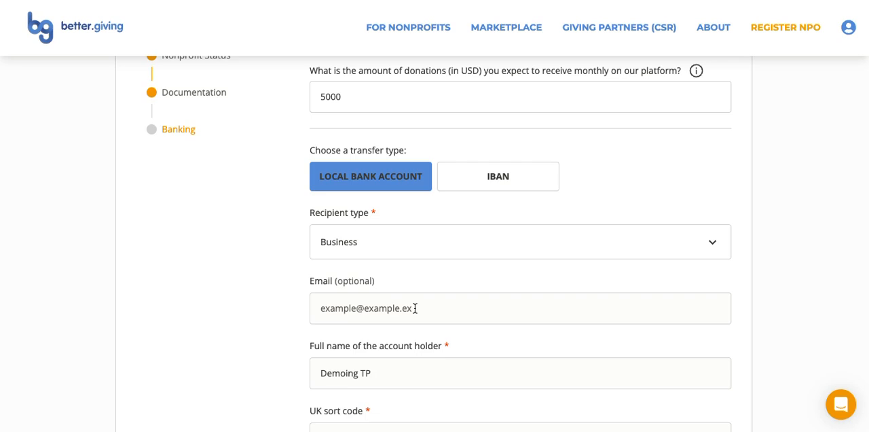
Upload OU Book Lists[84].pdf as the bank statement and check the requirements for the banking details
scroll(415, 308, down, 10)
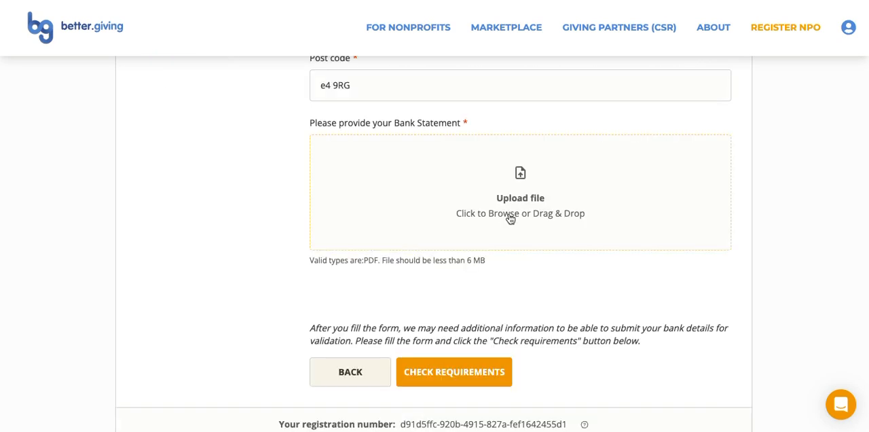
click(509, 203)
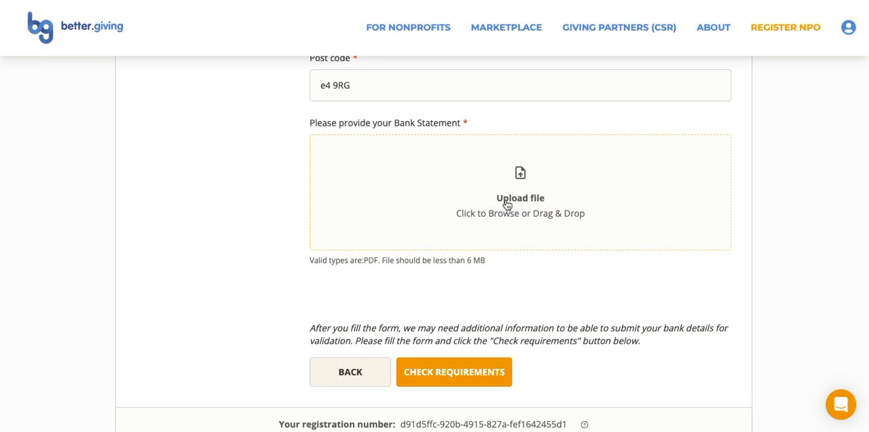
click(440, 376)
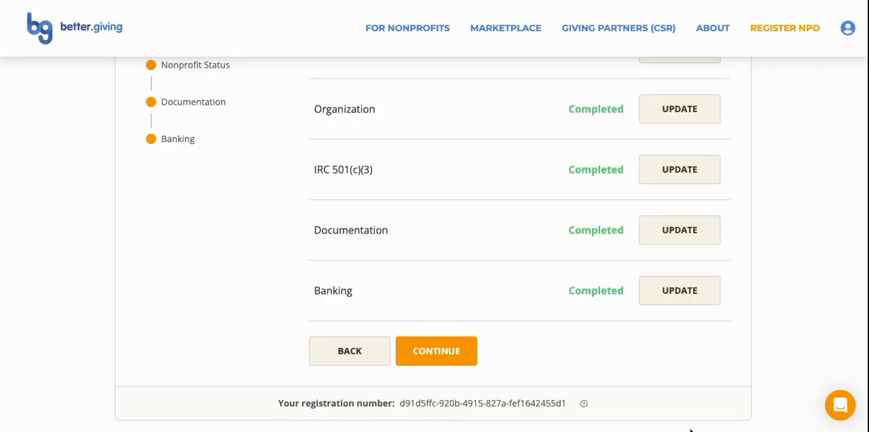
Review the registration summary, submit the application for review, and dismiss the submission notice
scroll(671, 356, up, 3)
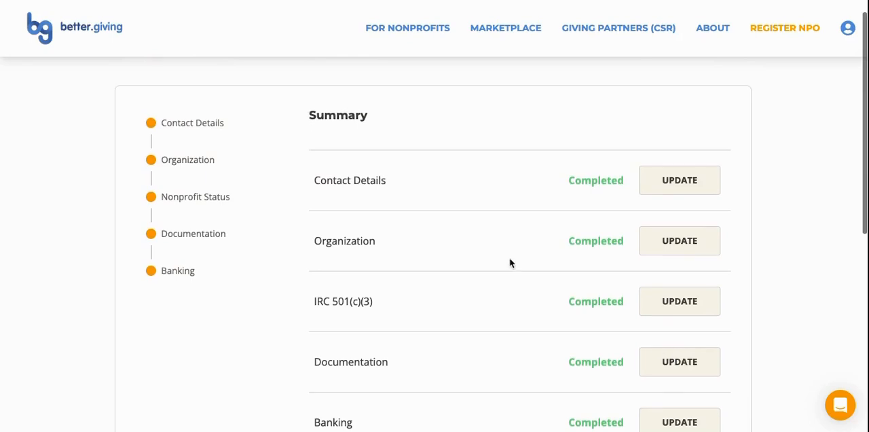
scroll(471, 252, down, 1)
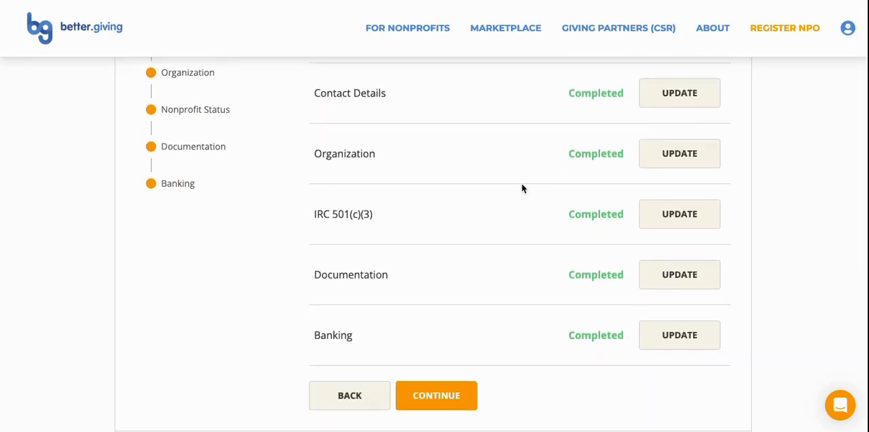
click(500, 373)
scroll(500, 372, down, 1)
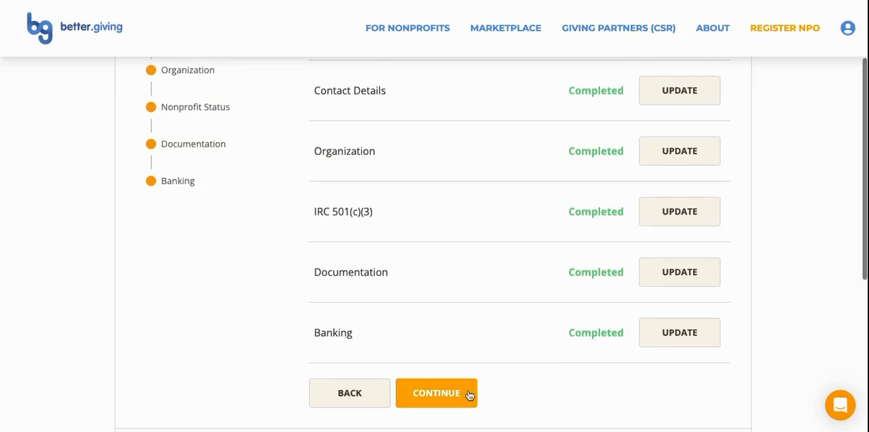
click(468, 394)
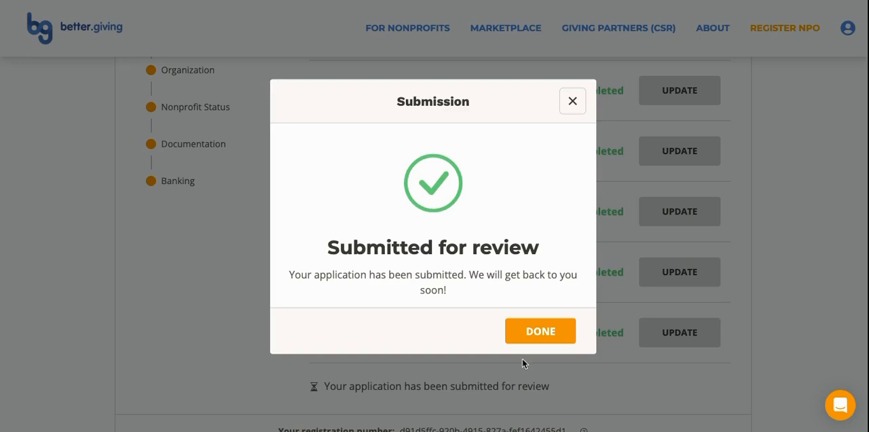
click(534, 332)
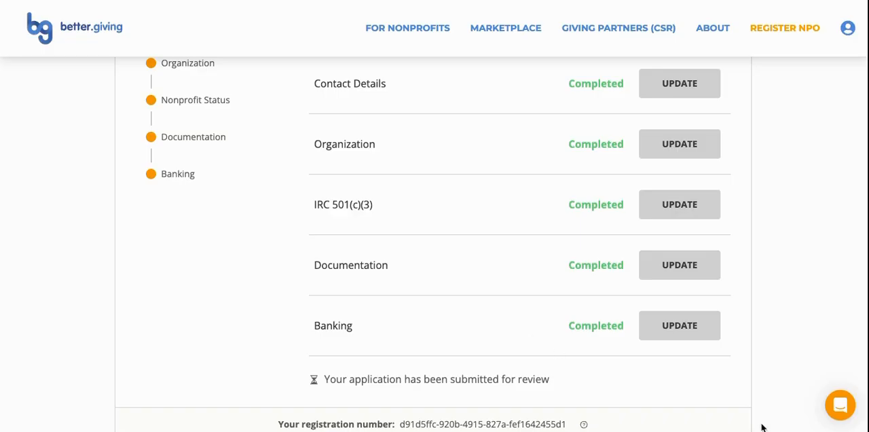
Open the support chat for help options
click(840, 405)
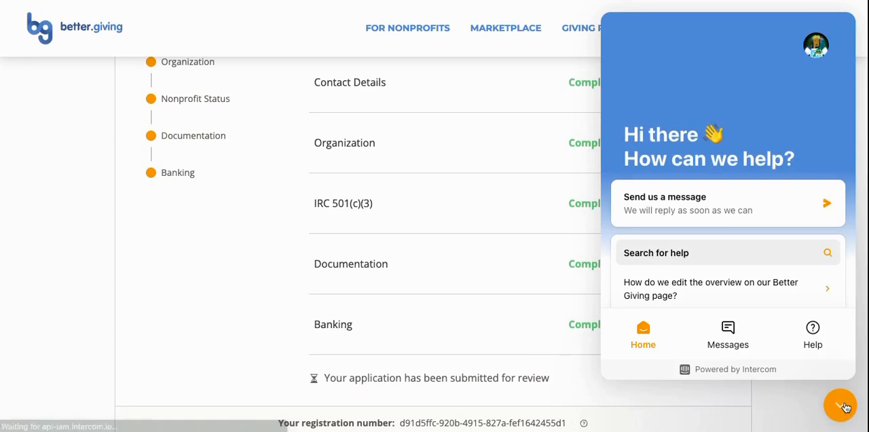